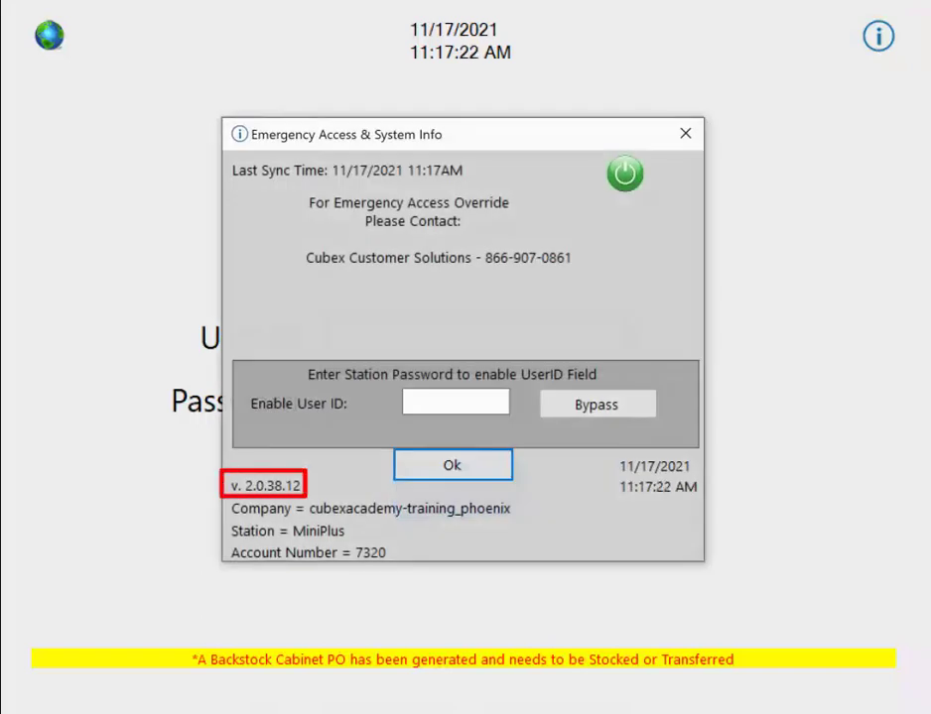
Step: Close the Emergency Access & System Info dialog and log in with the account password
click(685, 133)
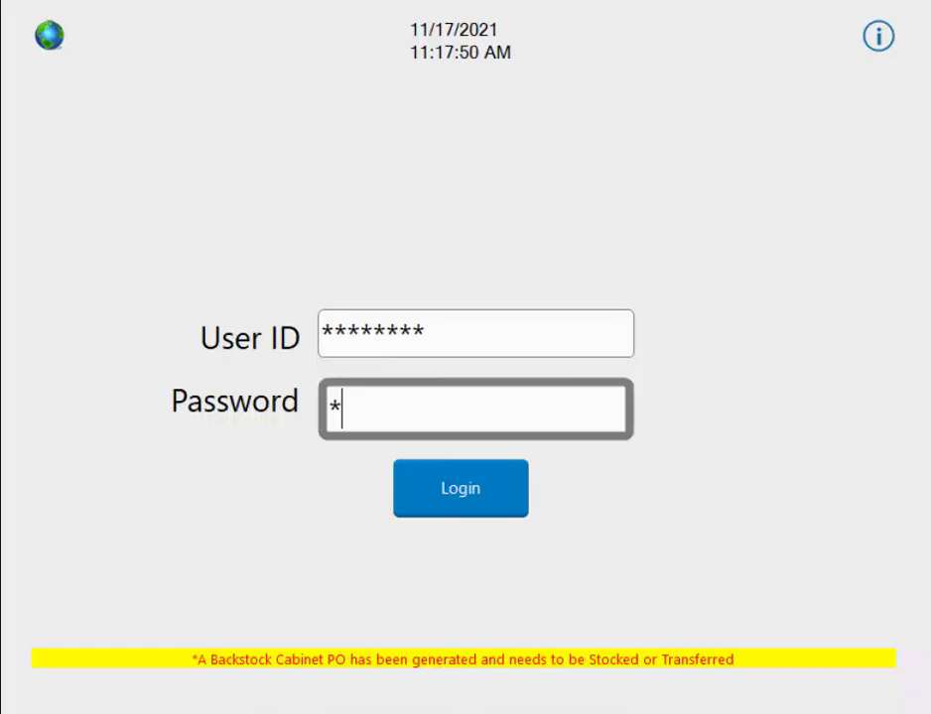
text(***)
key(Return)
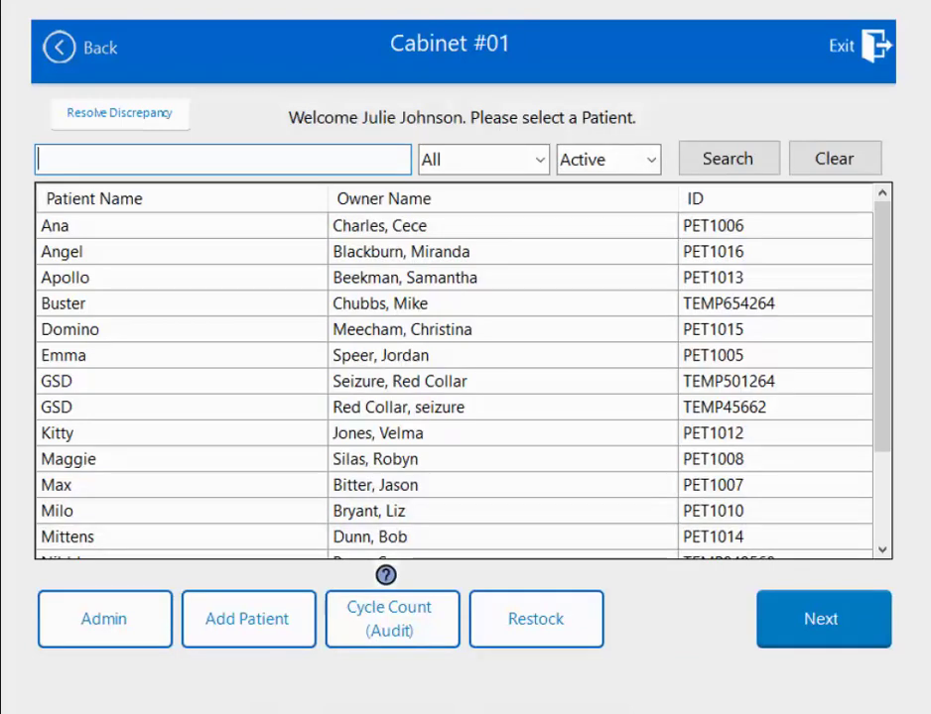
Step: Start a scheduled restock from the MWI purchase order, selecting both the amoxicillin 400MG and benazepril 5MG tablets
click(535, 619)
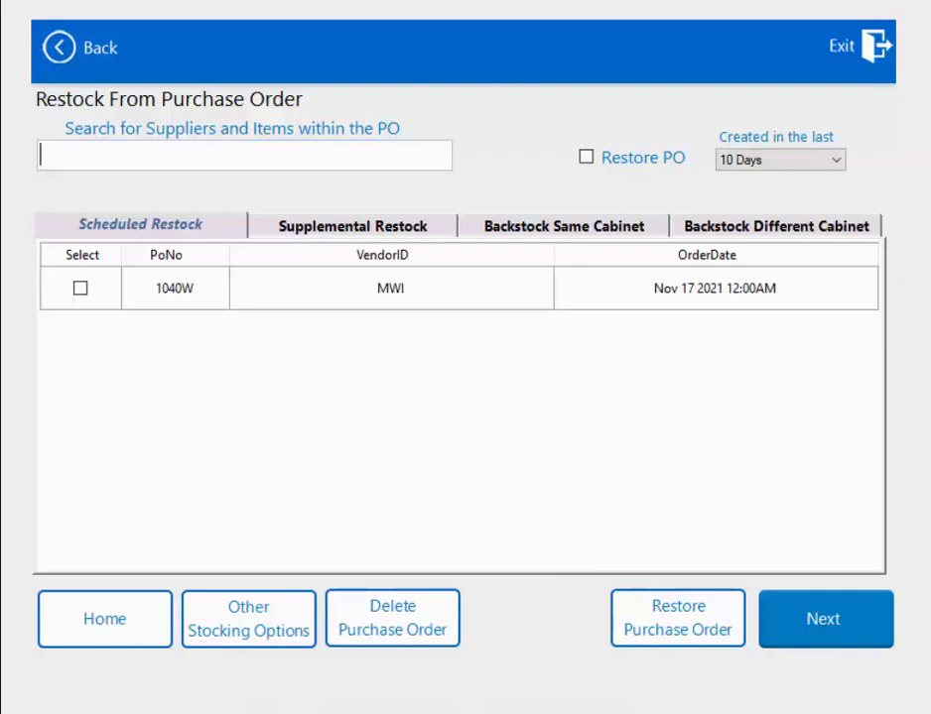
click(80, 288)
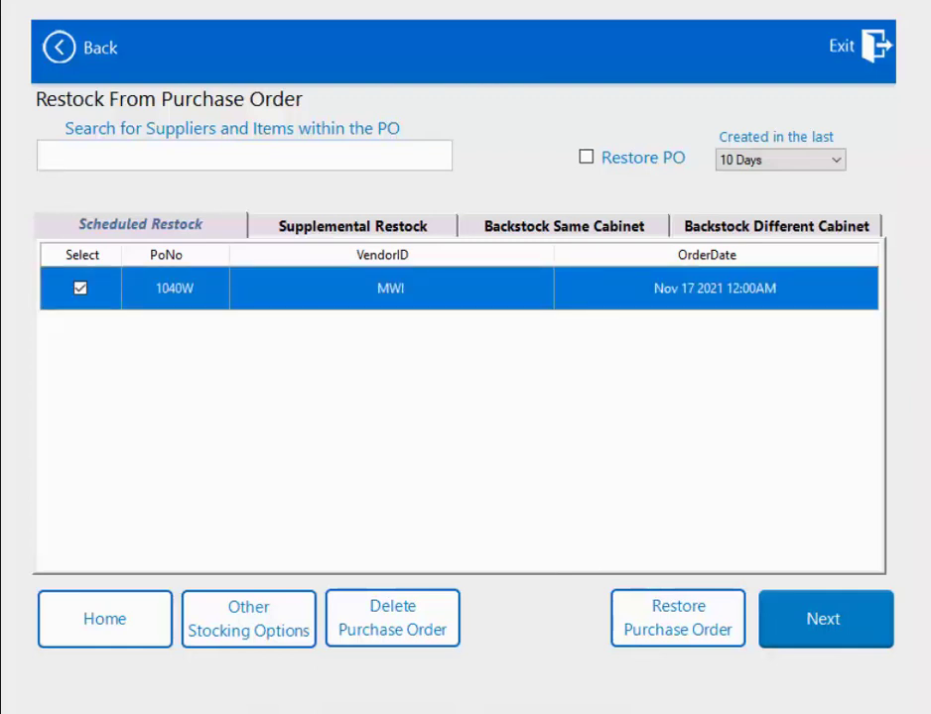
click(823, 619)
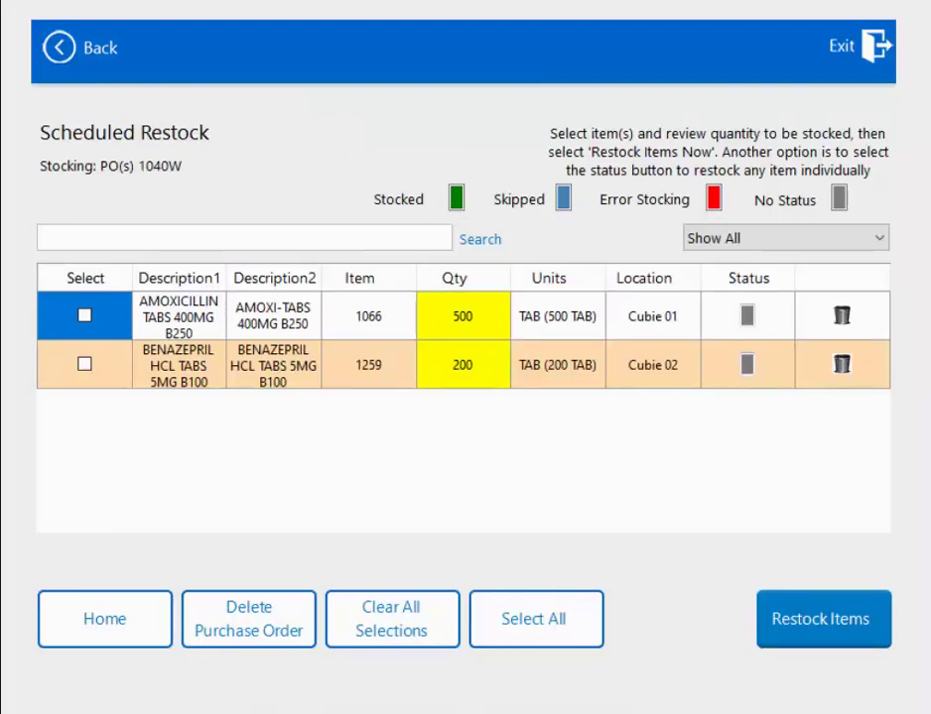
click(84, 315)
click(84, 364)
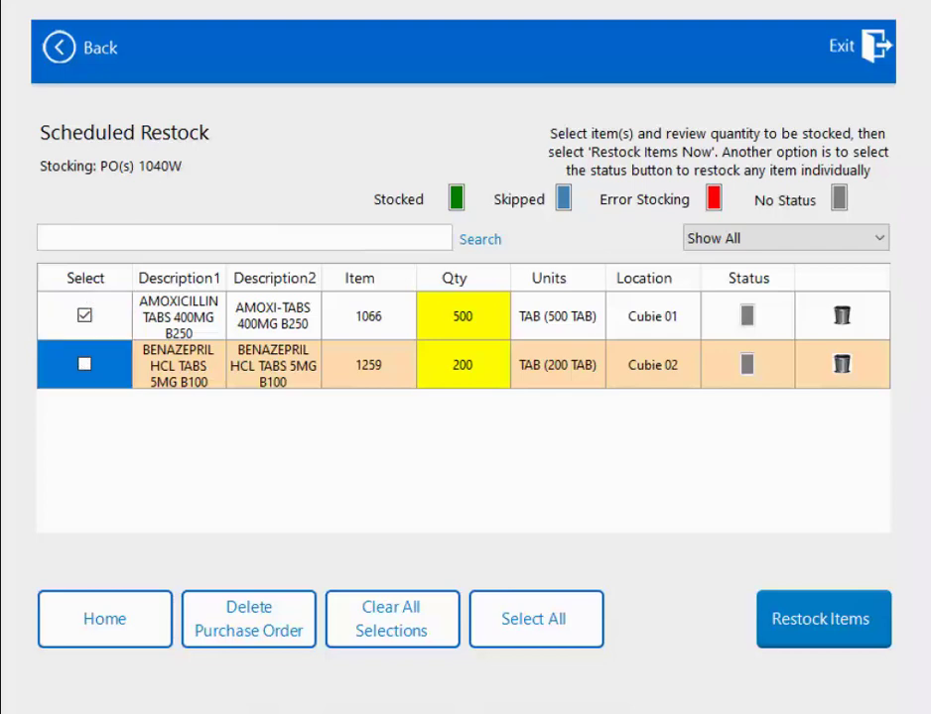
click(824, 618)
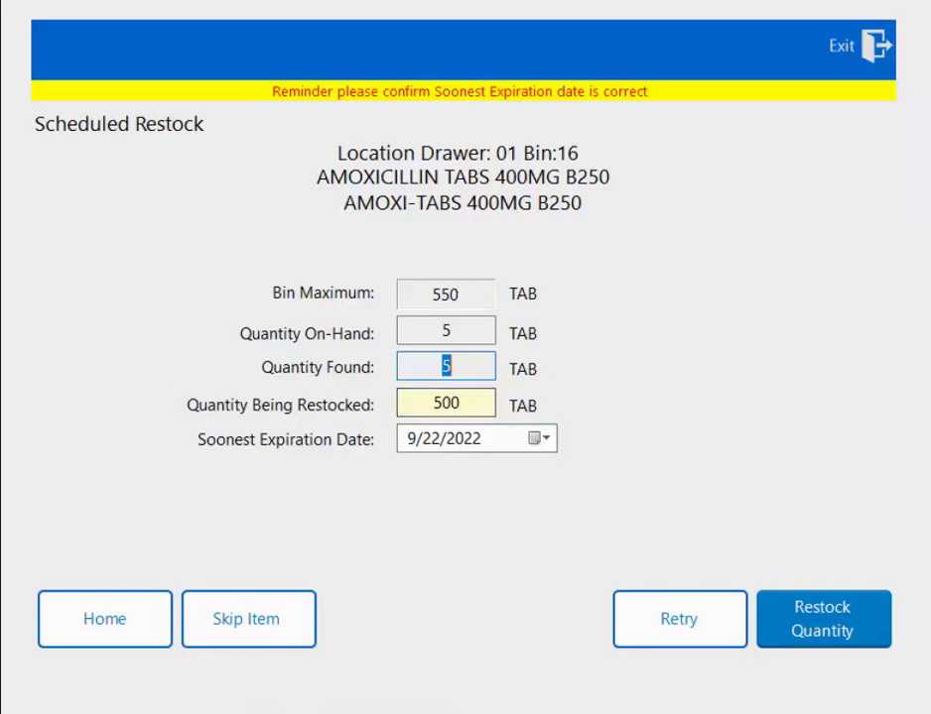
Step: Set the amoxicillin tablets' soonest expiration date to 9/22/2024 and restock the ordered quantity
click(463, 439)
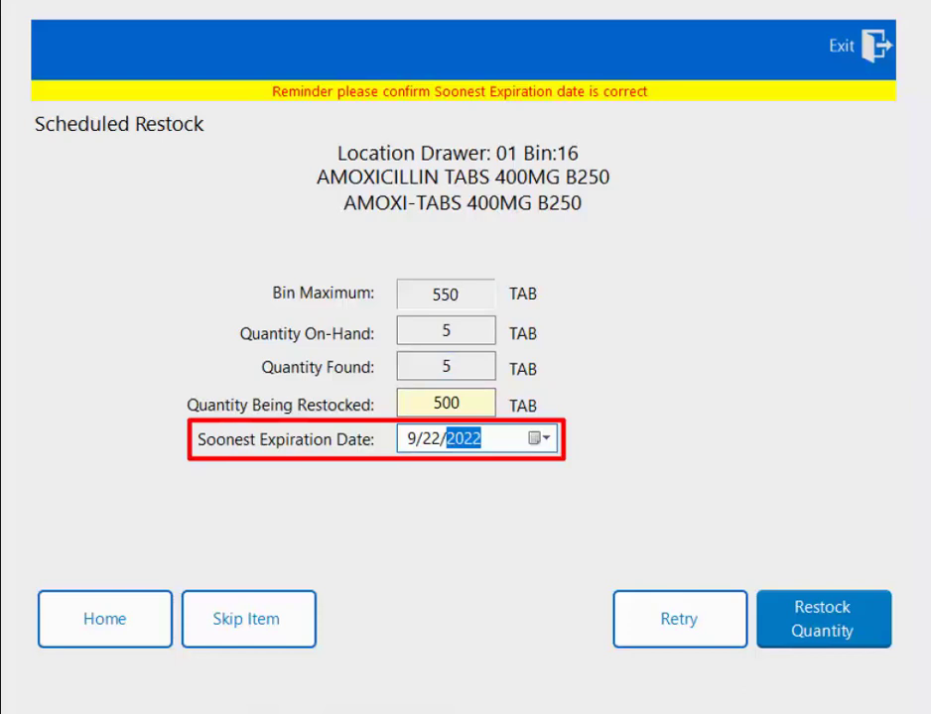
text(2024)
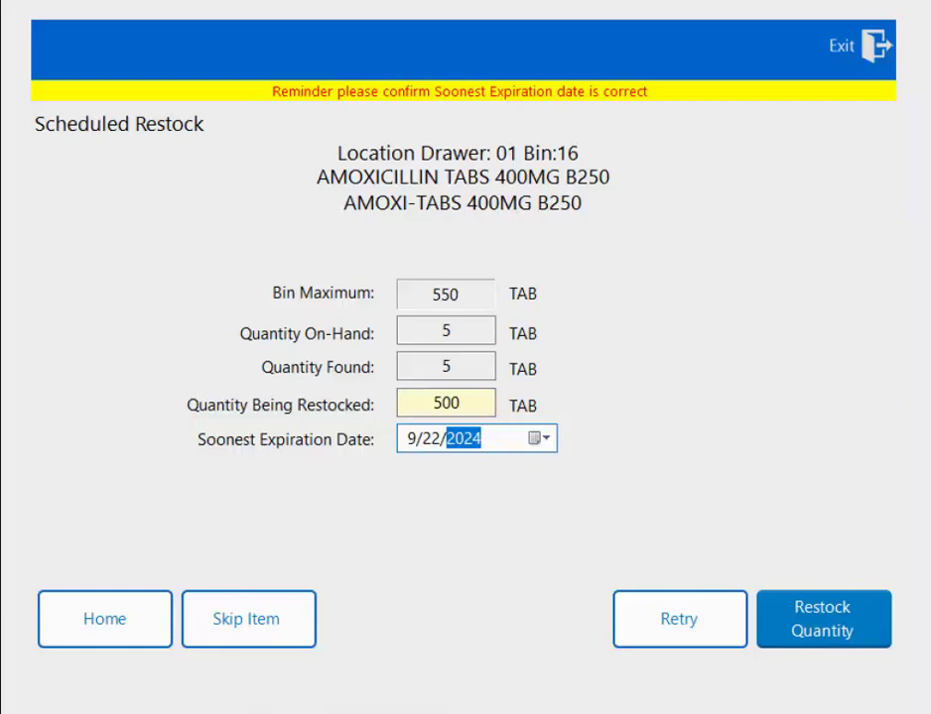
key(Tab)
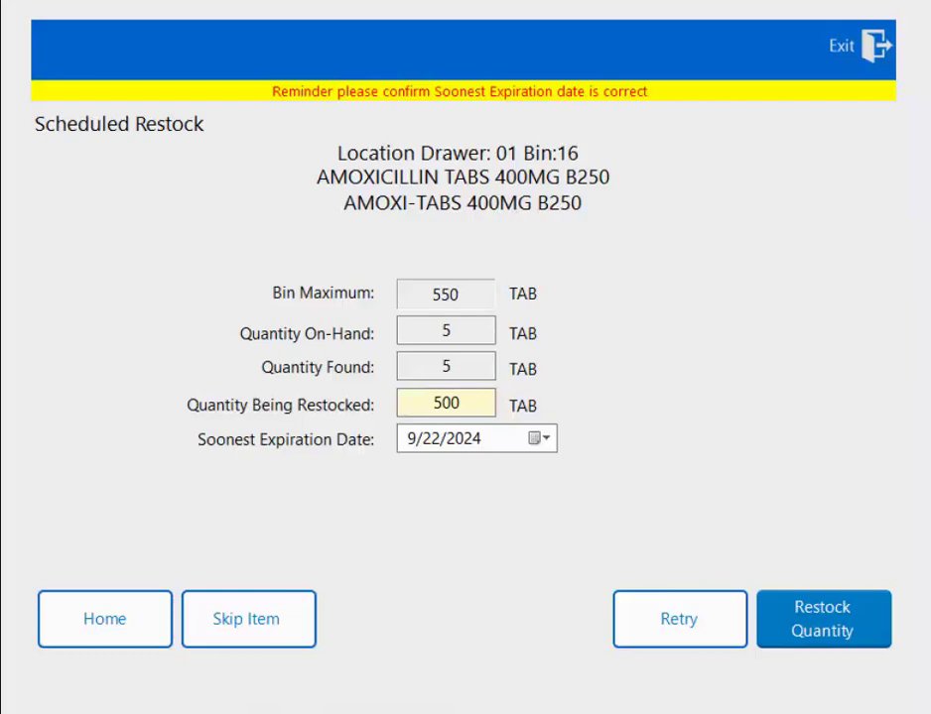
key(Return)
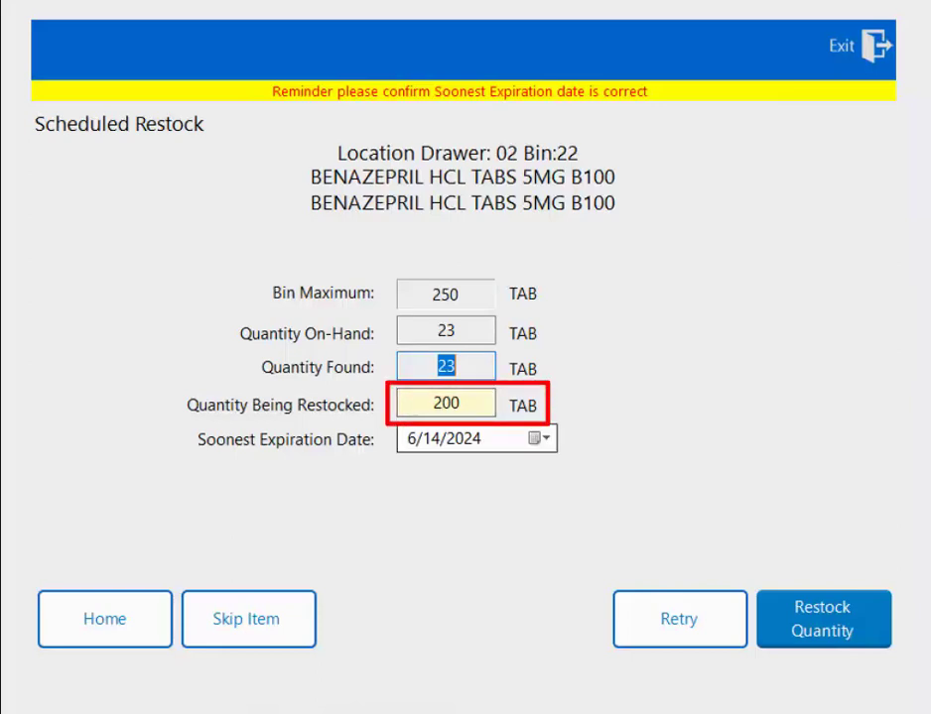
Step: Set the benazepril tablets' soonest expiration date to 6/14/2025 and restock the ordered quantity
click(463, 439)
text(2025)
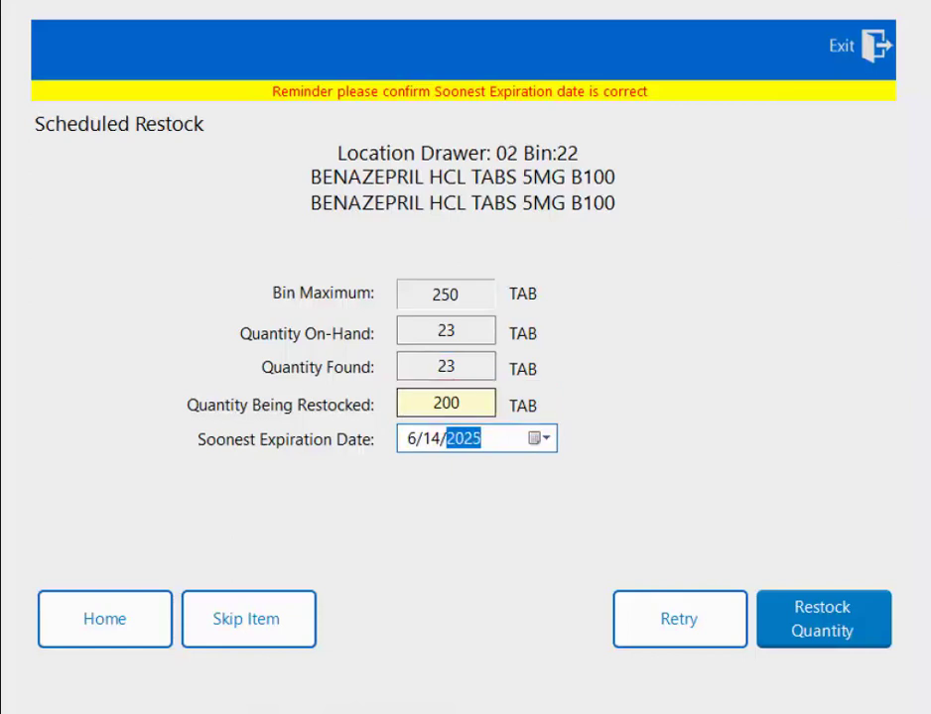
key(Tab)
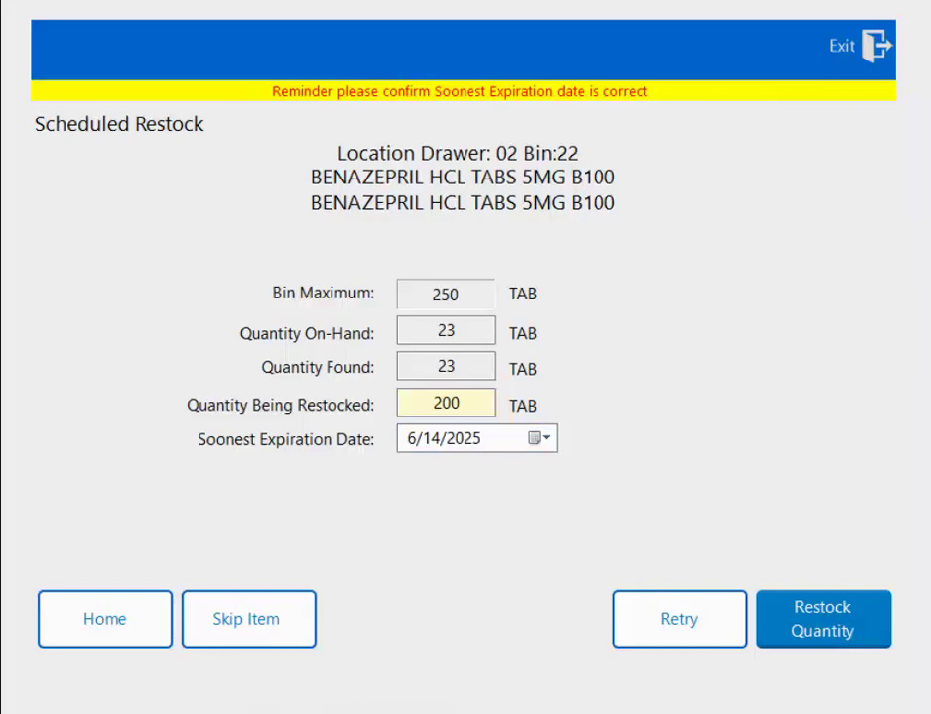
click(823, 619)
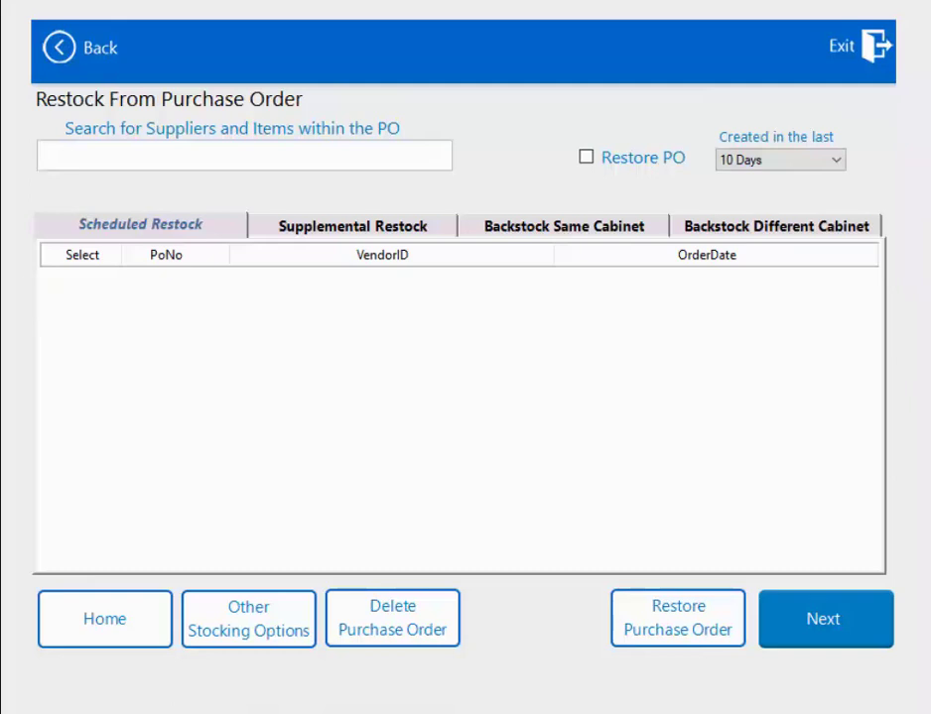
Step: Search the supplemental restock items for "car" and select the carprofen chew tabs 25MG B180
click(352, 225)
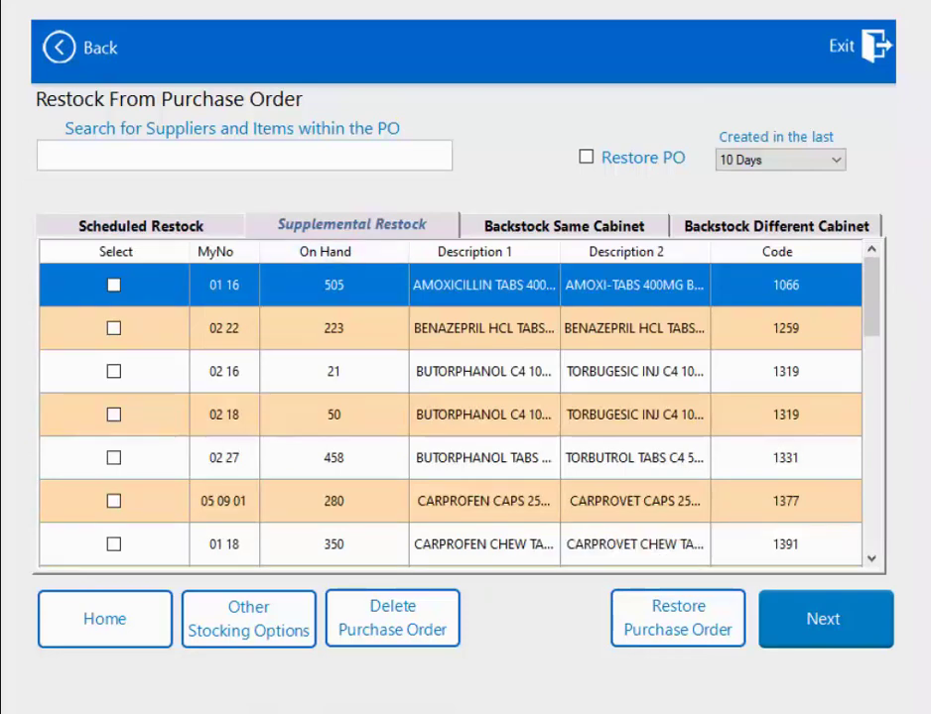
click(44, 155)
text(car)
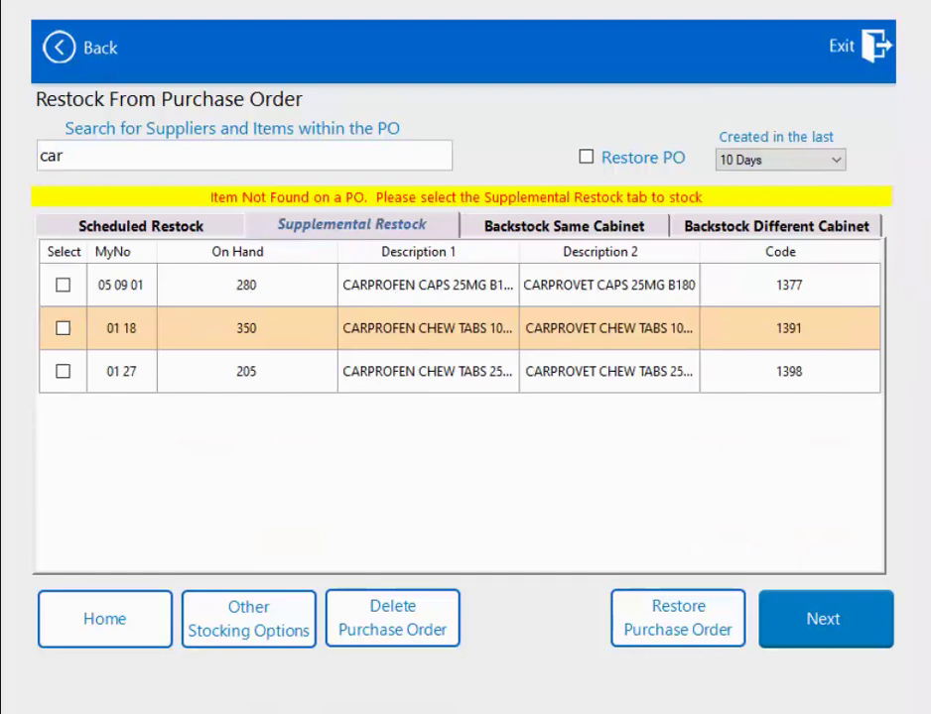
click(63, 371)
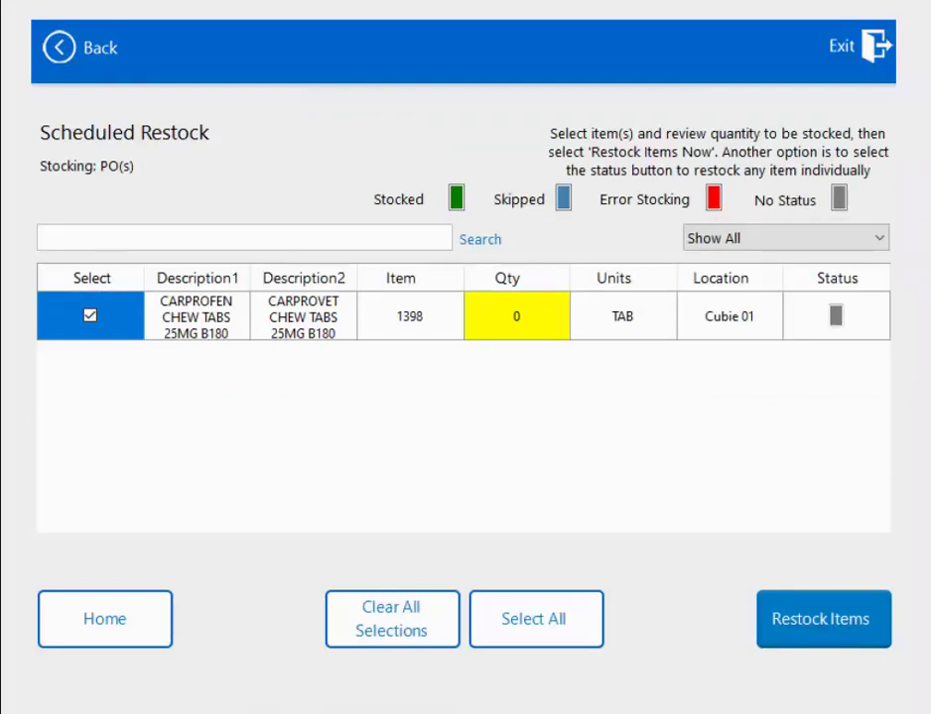
Step: Set the carprofen chew tabs' restock quantity to 180 and complete the restock with the existing count and expiration date
click(516, 316)
text(180)
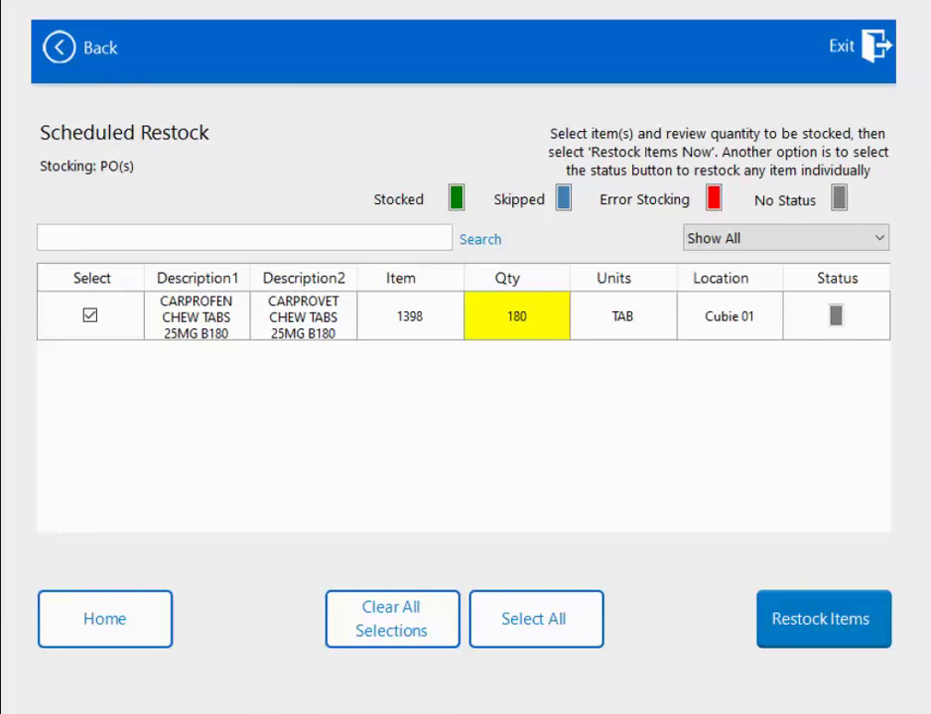
click(822, 618)
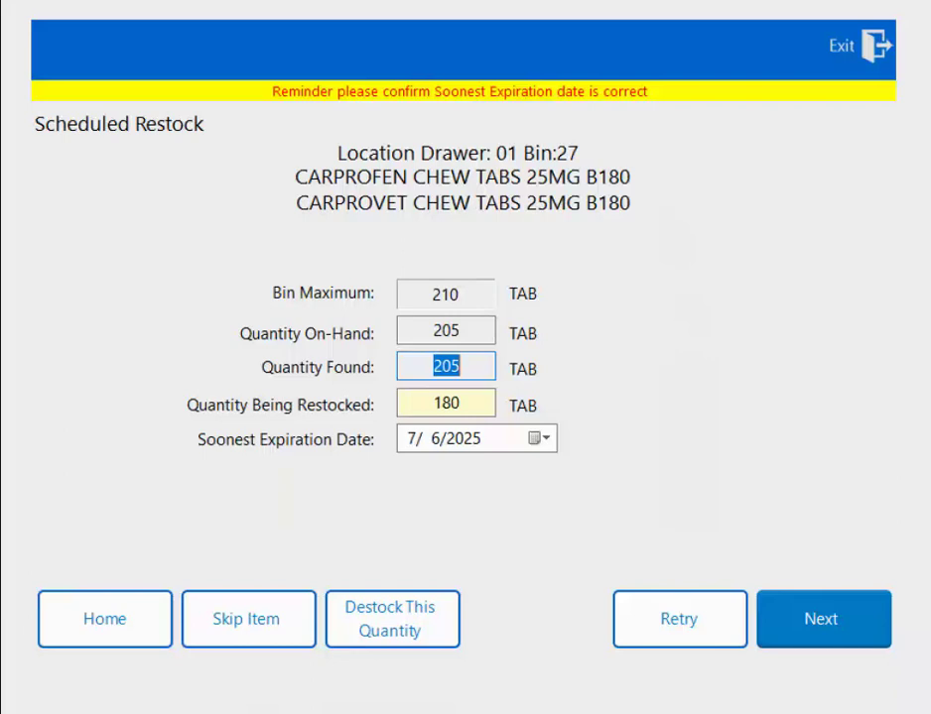
key(Tab)
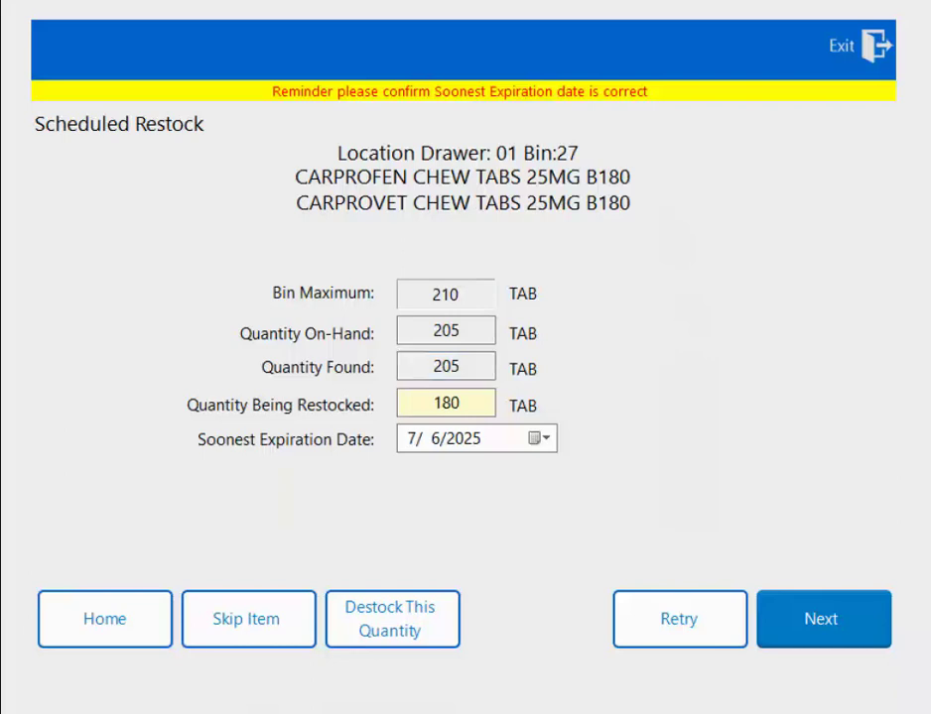
key(Return)
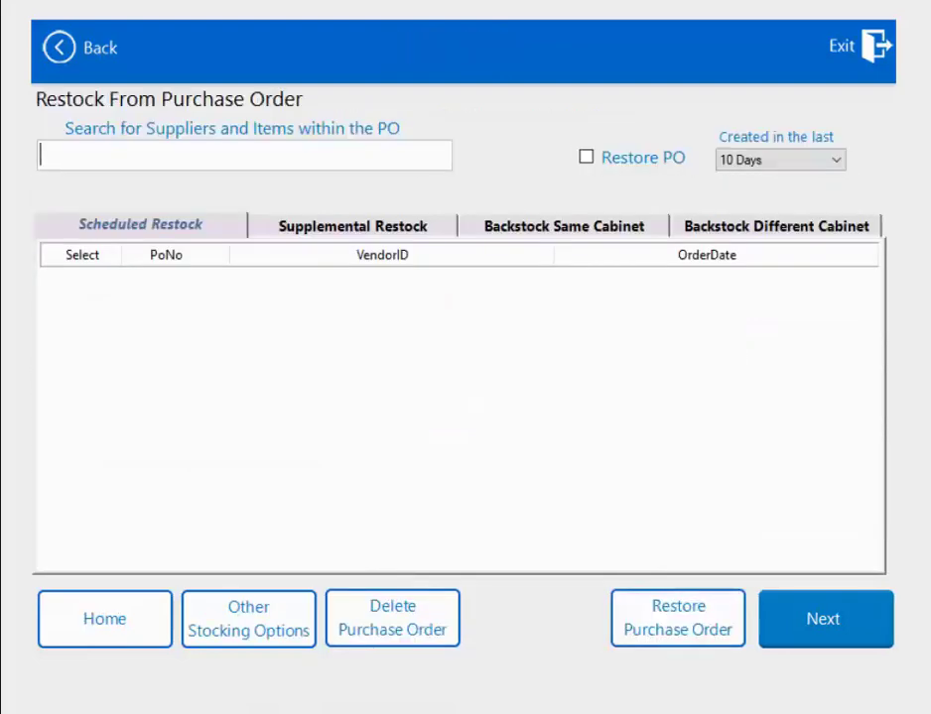
Step: Select the MiniPlus purchase order under Backstock Same Cabinet and choose its diazepam injection item for transfer
click(564, 226)
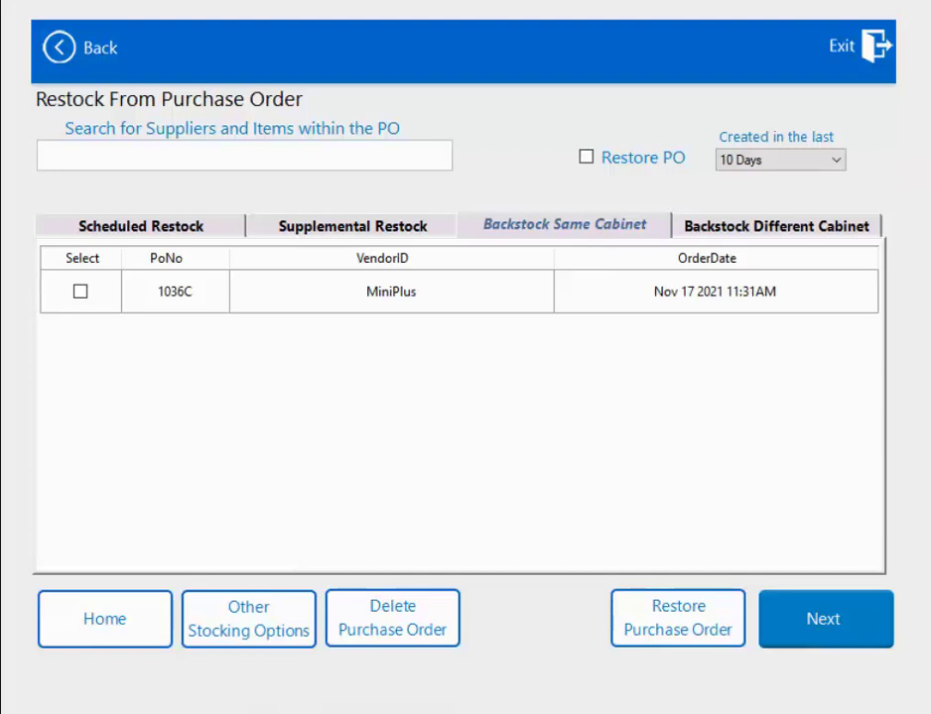
click(80, 291)
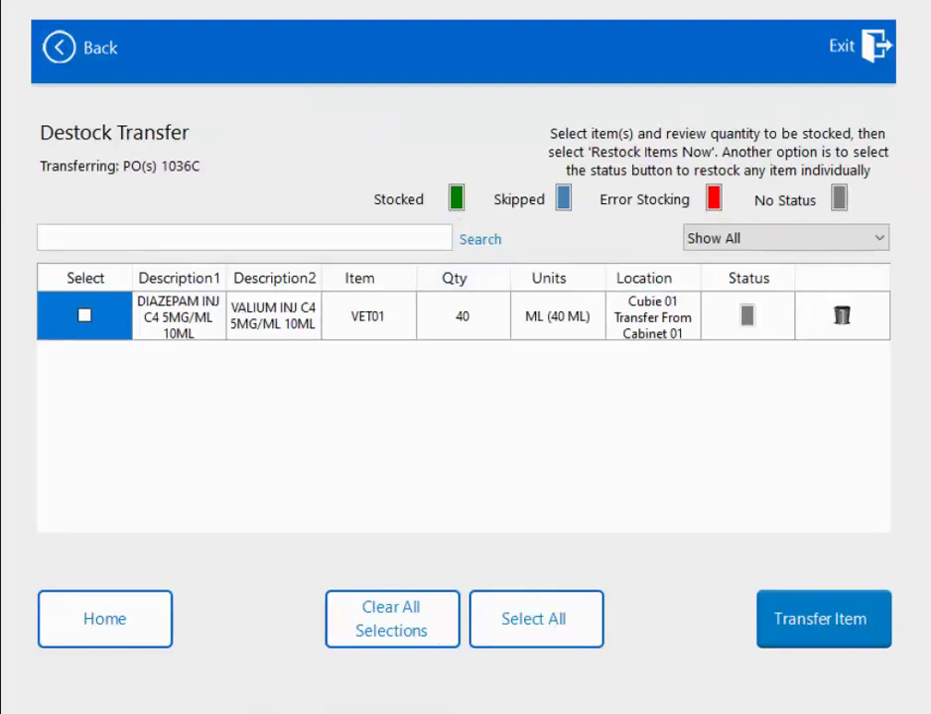
click(84, 315)
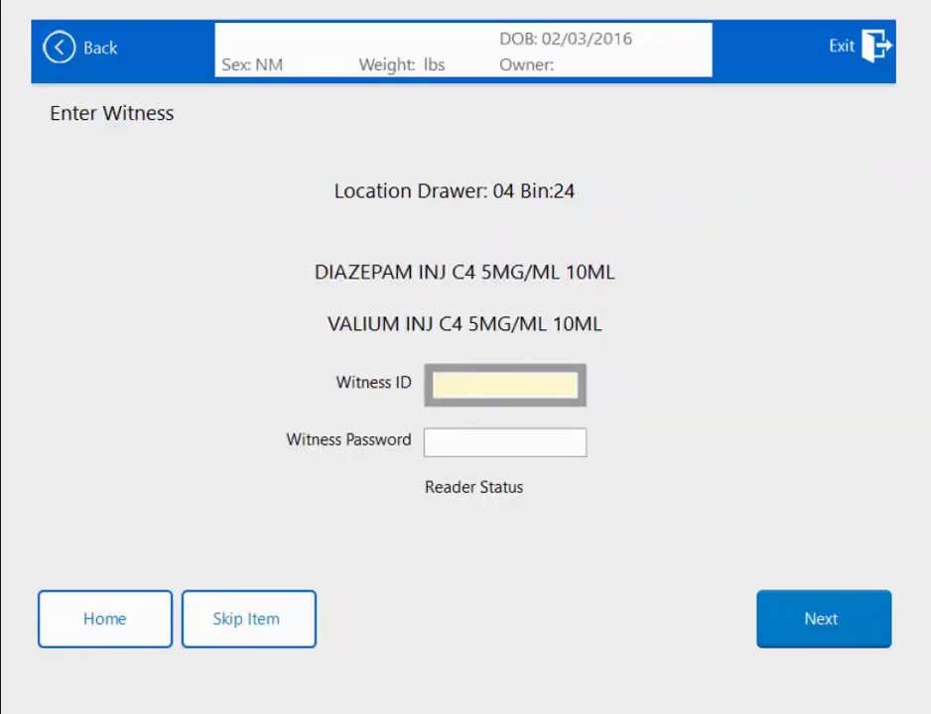
Step: Authorize the diazepam destock from drawer 04 bin 24 by entering the witness ID and witness password
text(****)
key(Tab)
text(****)
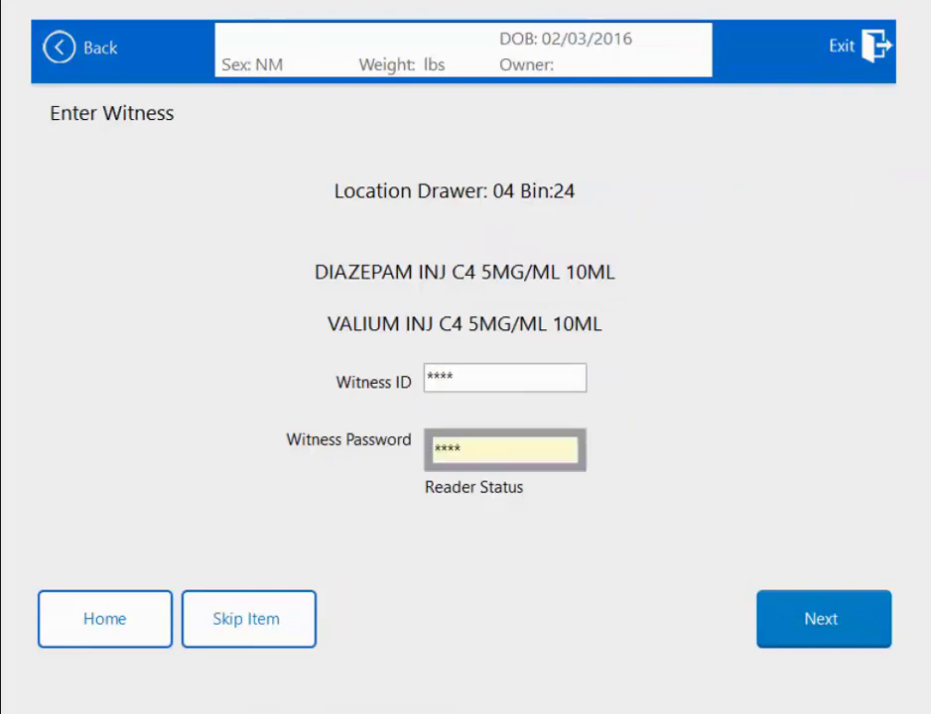
key(Return)
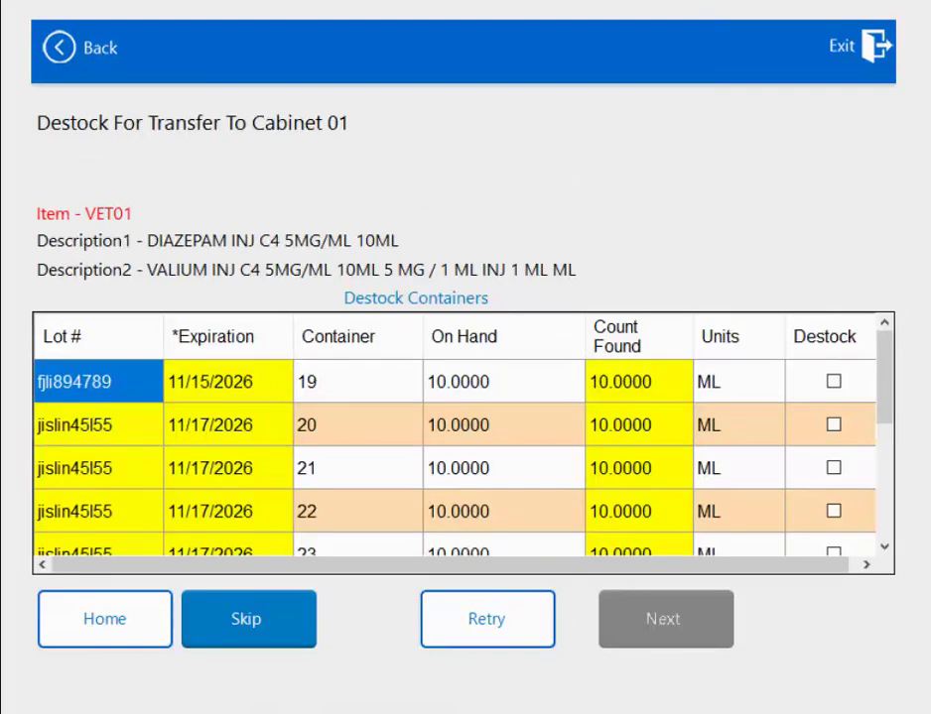
Step: Mark diazepam containers 19, 20, 21 and 22 for destock and proceed with the transfer
click(833, 381)
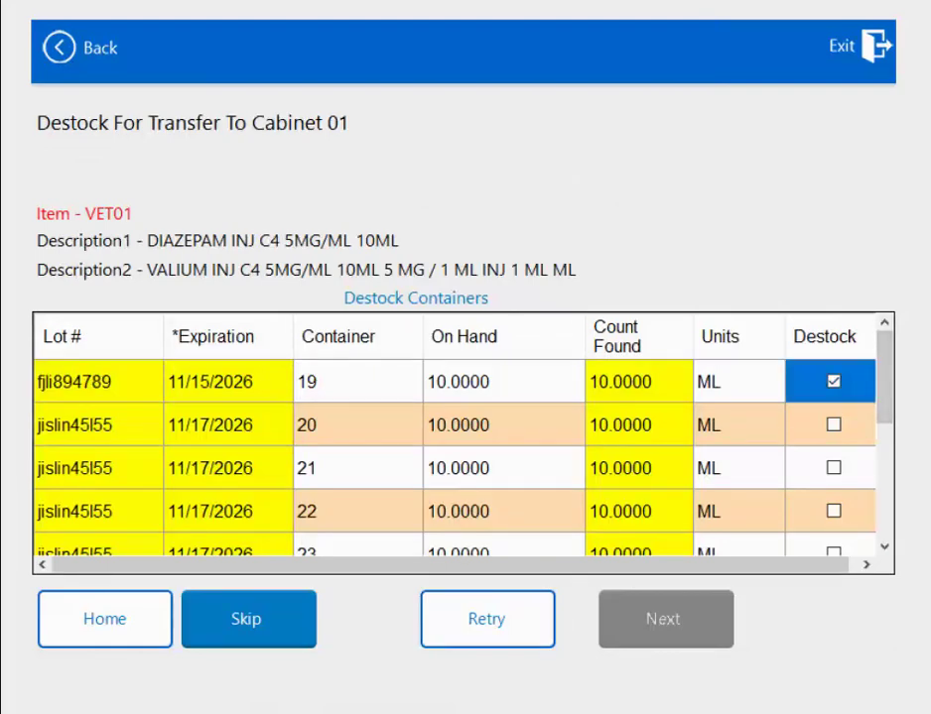
click(832, 424)
click(833, 467)
click(833, 511)
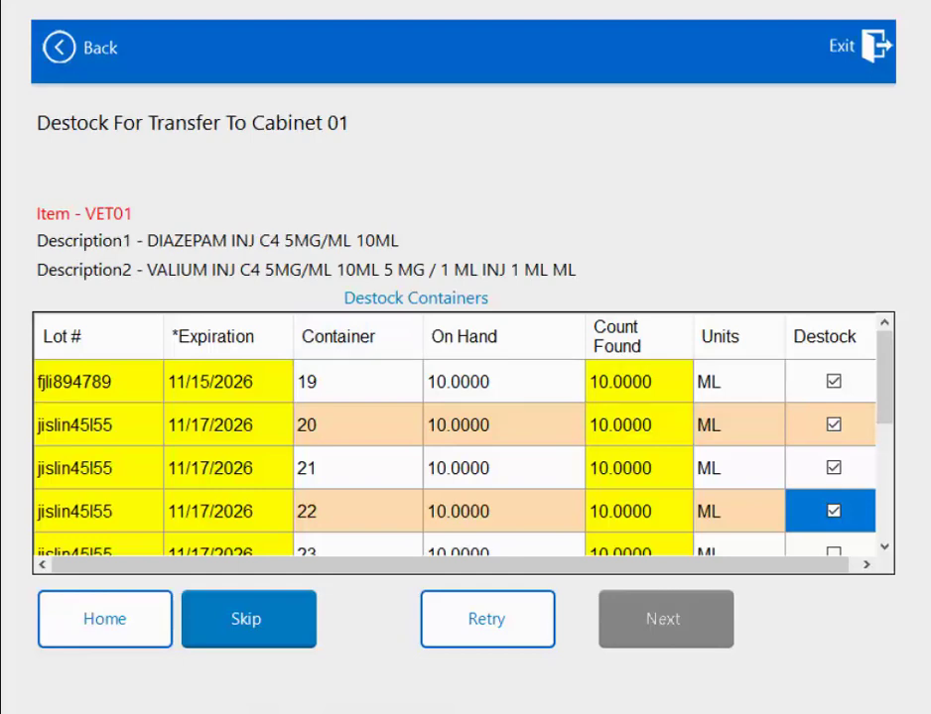
click(665, 618)
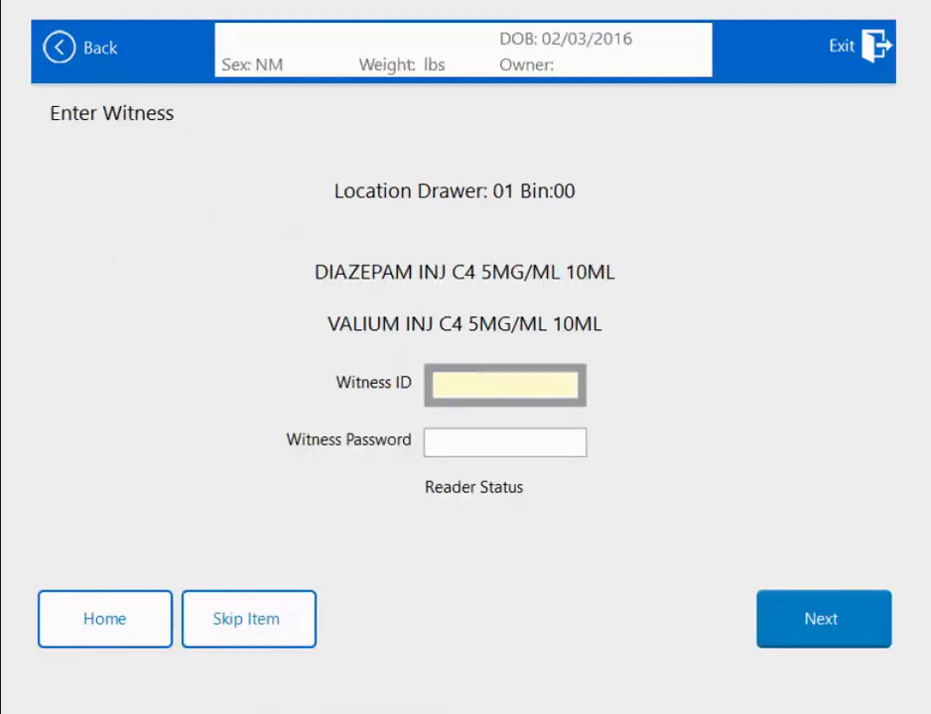
Step: Enter the witness ID and witness password for drawer 01 bin 00 and restock the four transferred diazepam containers
text(****)
key(Tab)
text(****)
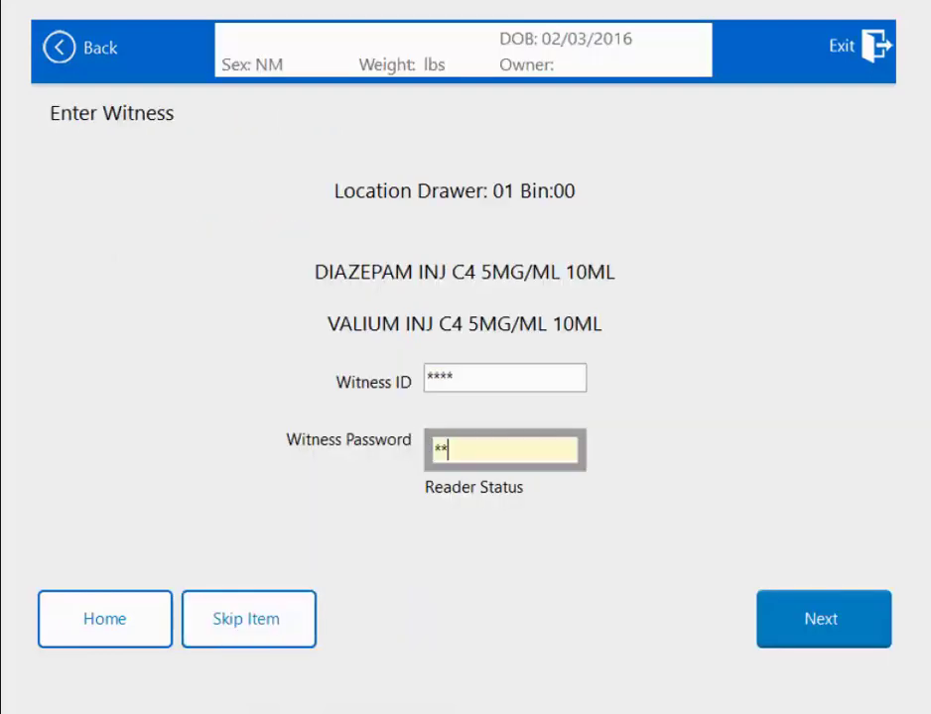
key(Return)
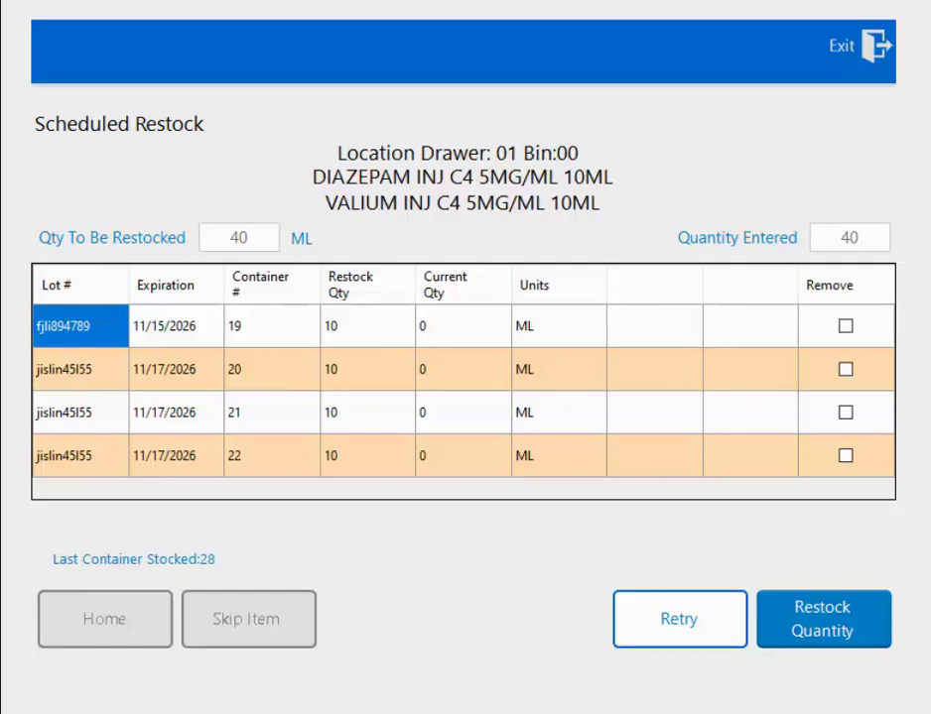
click(823, 619)
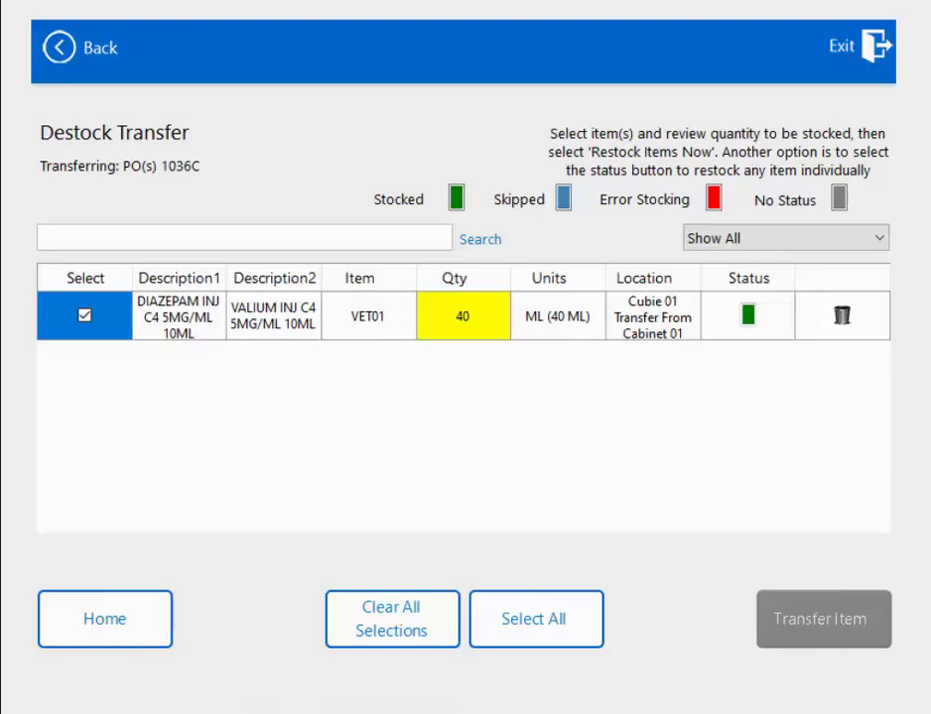
Step: Return to the patient selection screen, reopen restocking and display the Backstock Different Cabinet purchase orders
click(104, 618)
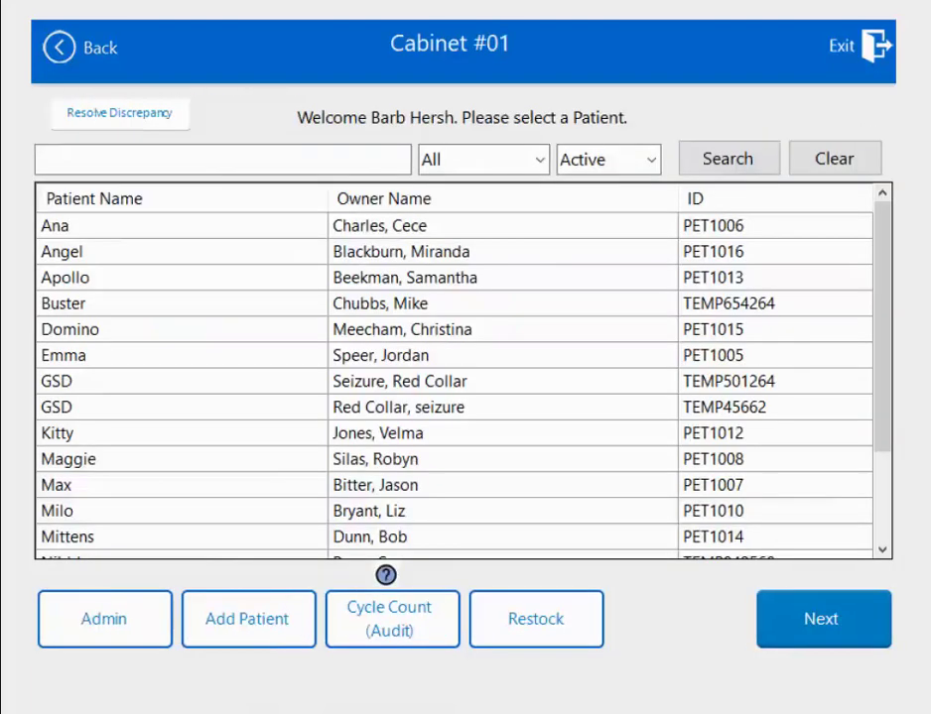
click(536, 618)
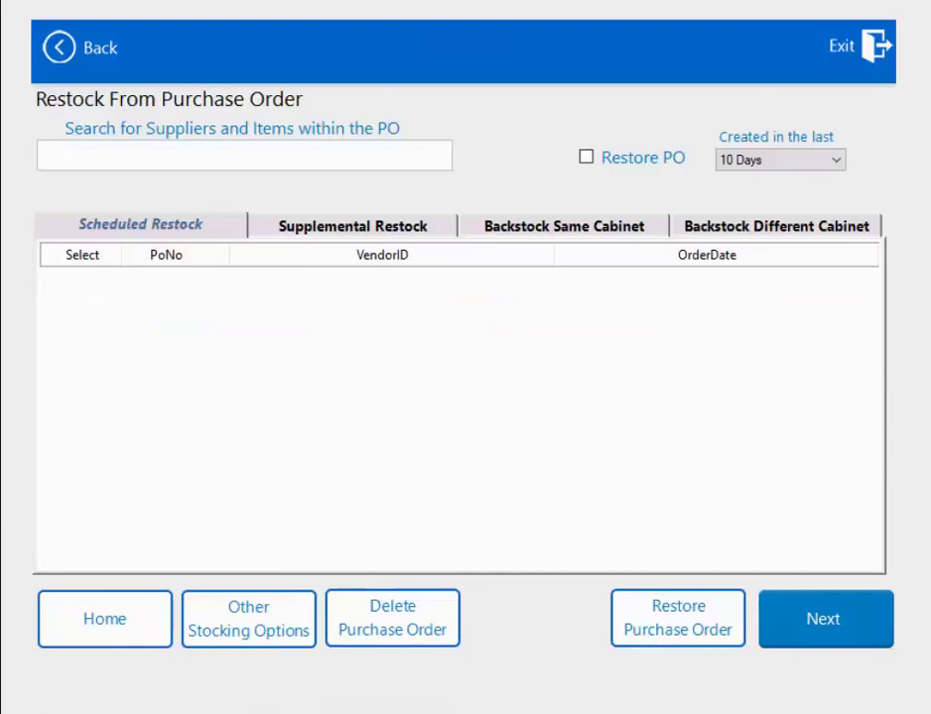
click(775, 225)
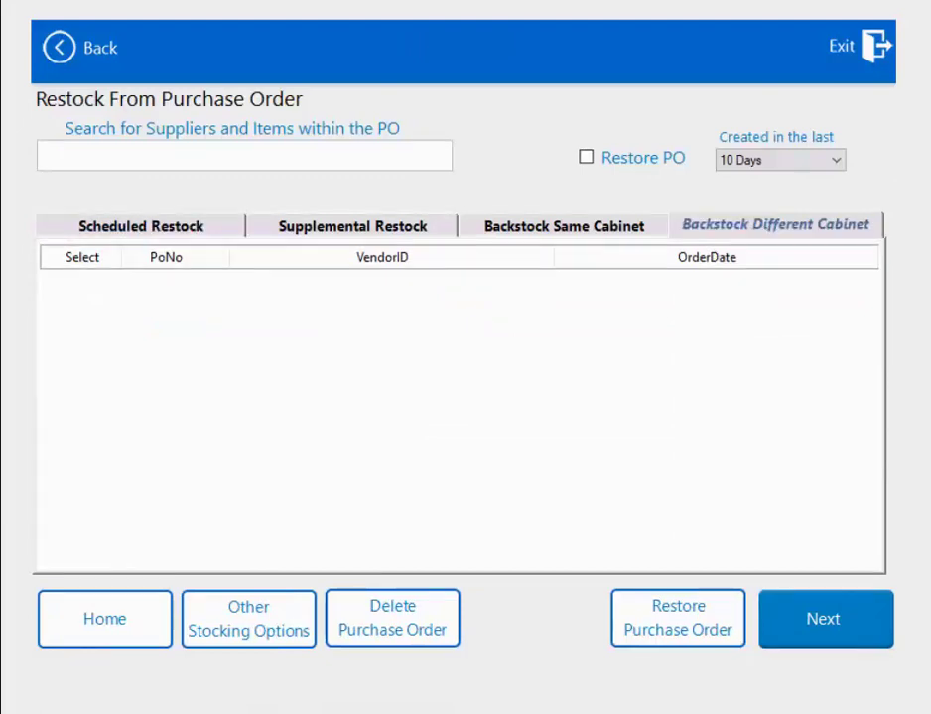